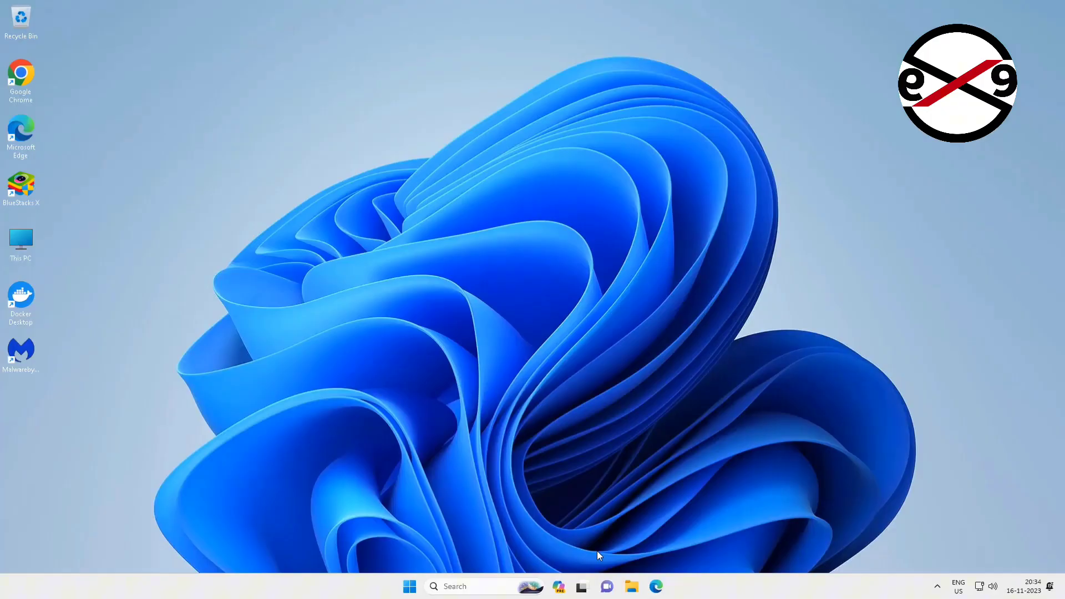
# Optimize the Downloads folder for General items, applied to all subfolders, then open it and close Explorer
pyautogui.click(631, 587)
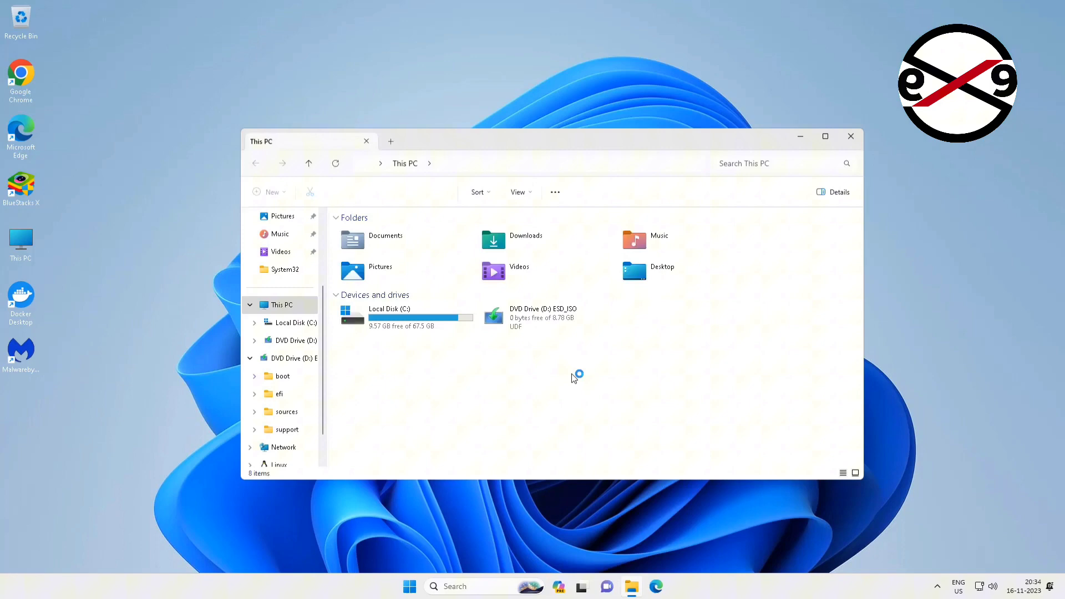
pyautogui.click(535, 239)
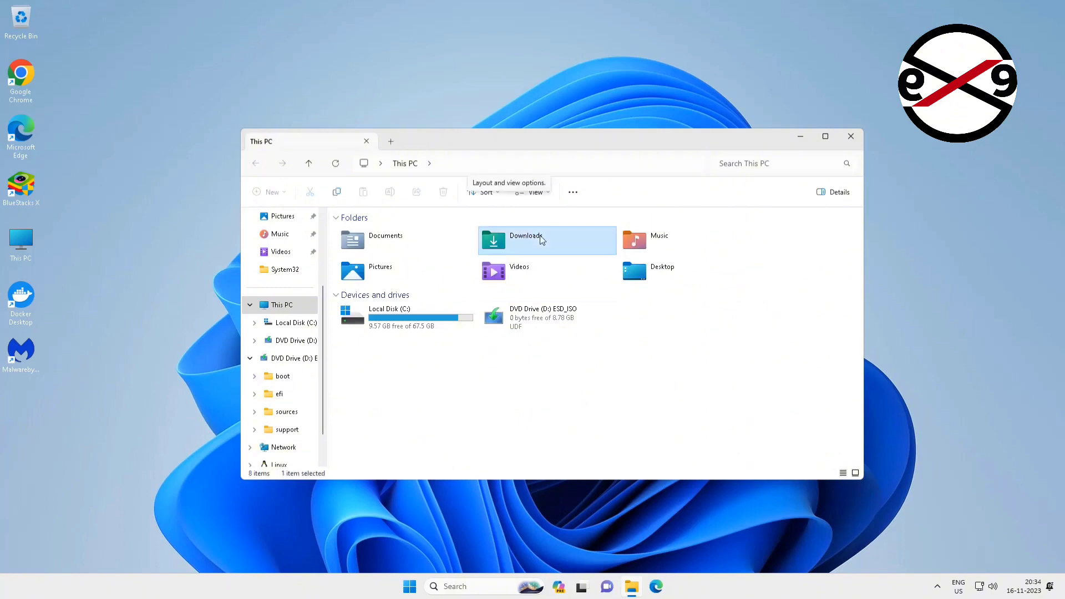
pyautogui.rightClick(536, 240)
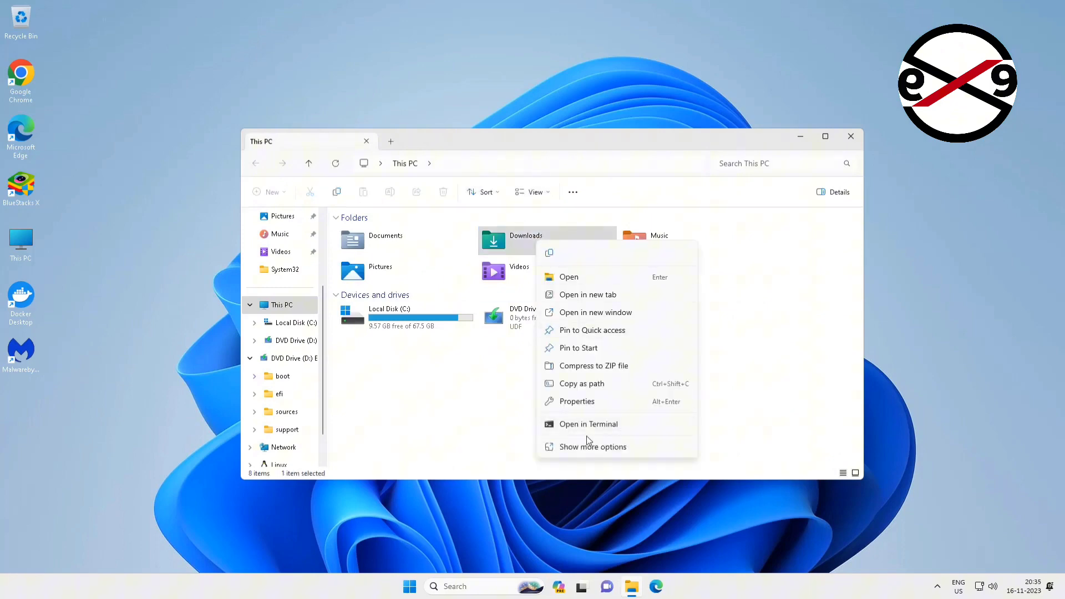
pyautogui.click(588, 408)
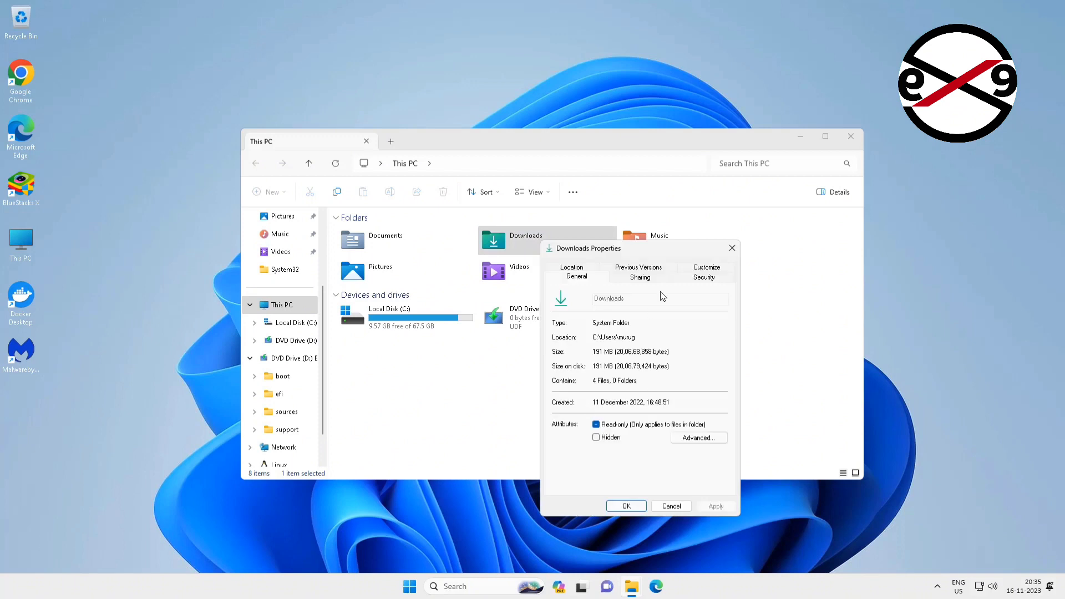
pyautogui.click(695, 267)
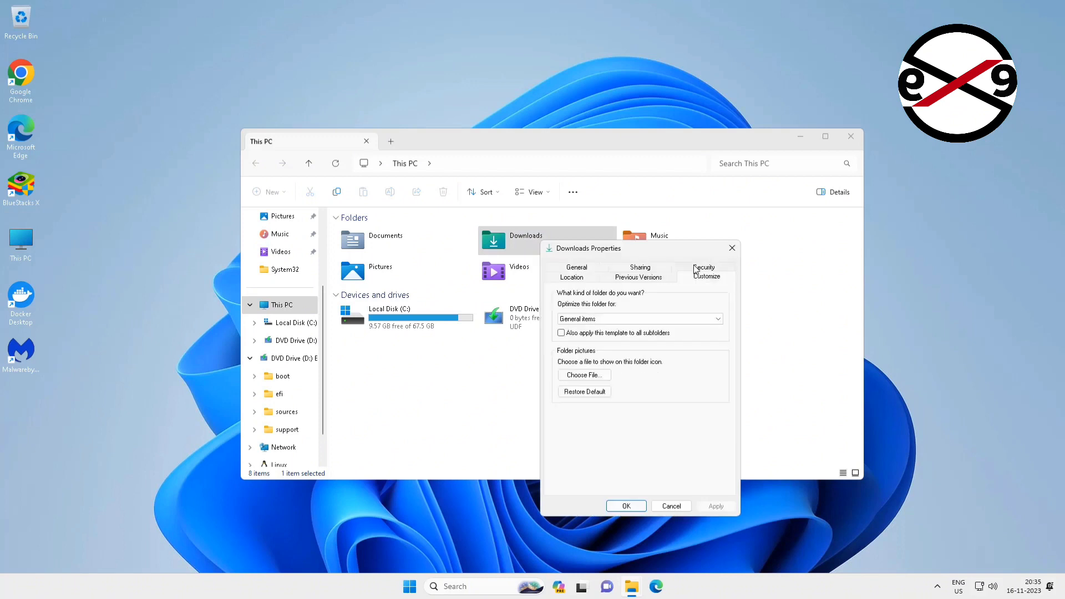
pyautogui.click(635, 320)
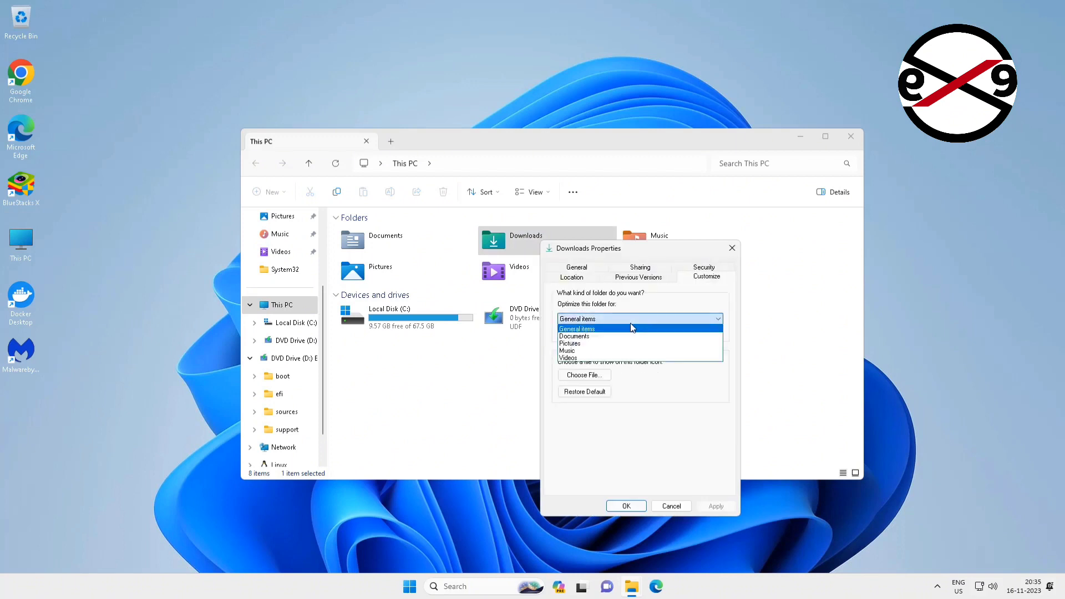
pyautogui.click(597, 329)
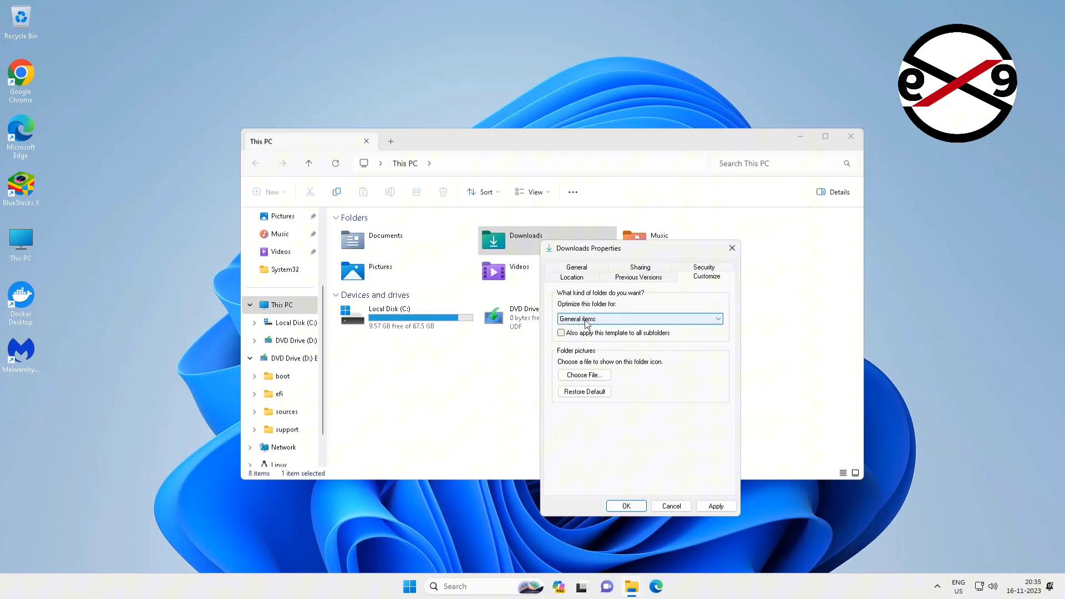
pyautogui.click(561, 334)
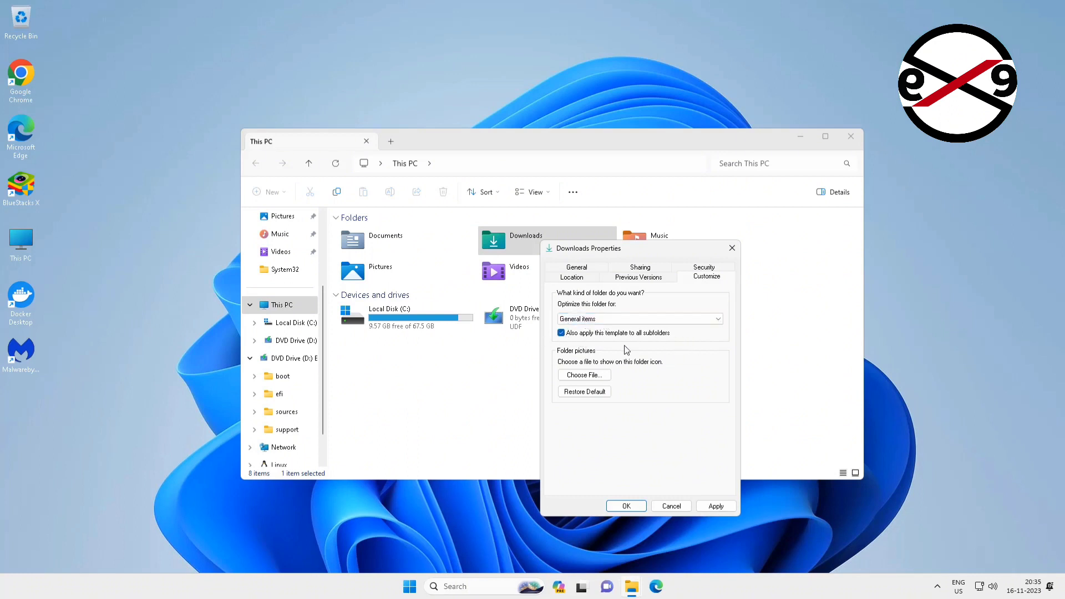
pyautogui.click(626, 506)
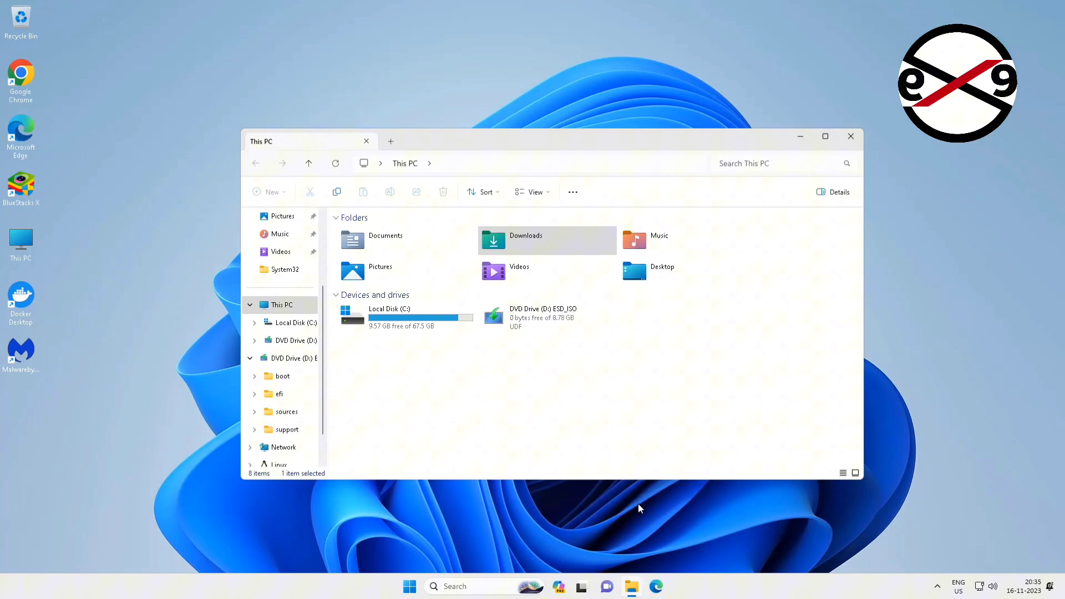
pyautogui.doubleClick(556, 238)
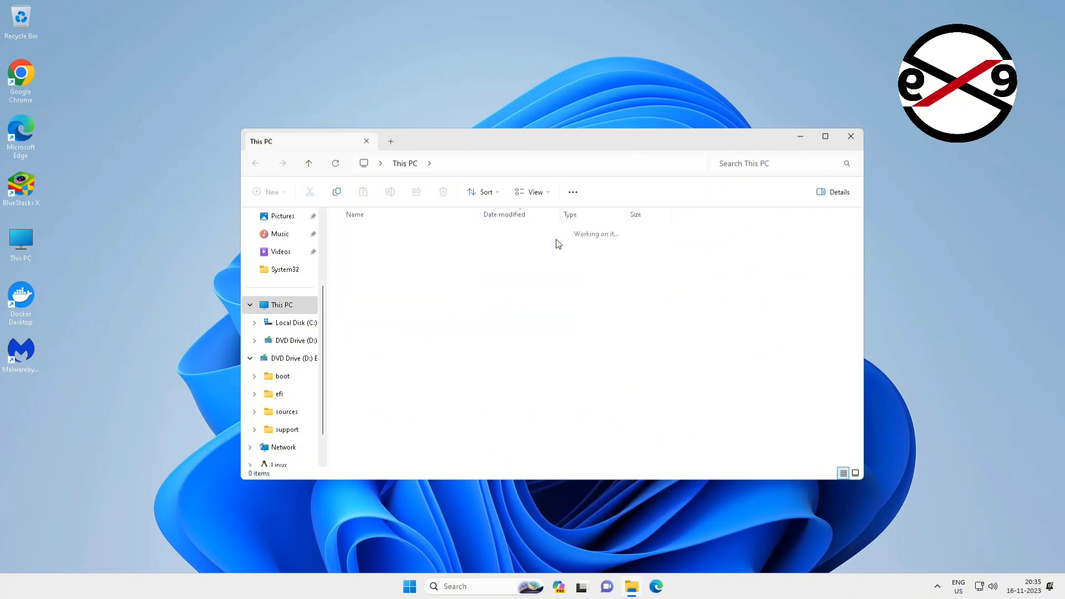
pyautogui.click(851, 135)
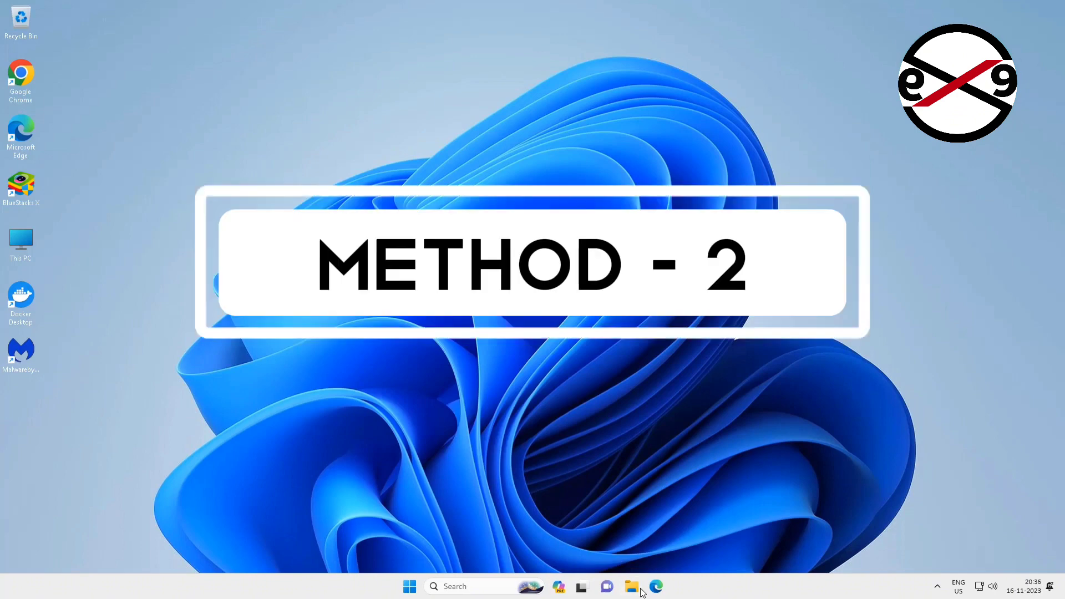
# Enable 'Always show icons, never thumbnails' in Folder Options' View settings and apply it
pyautogui.click(638, 588)
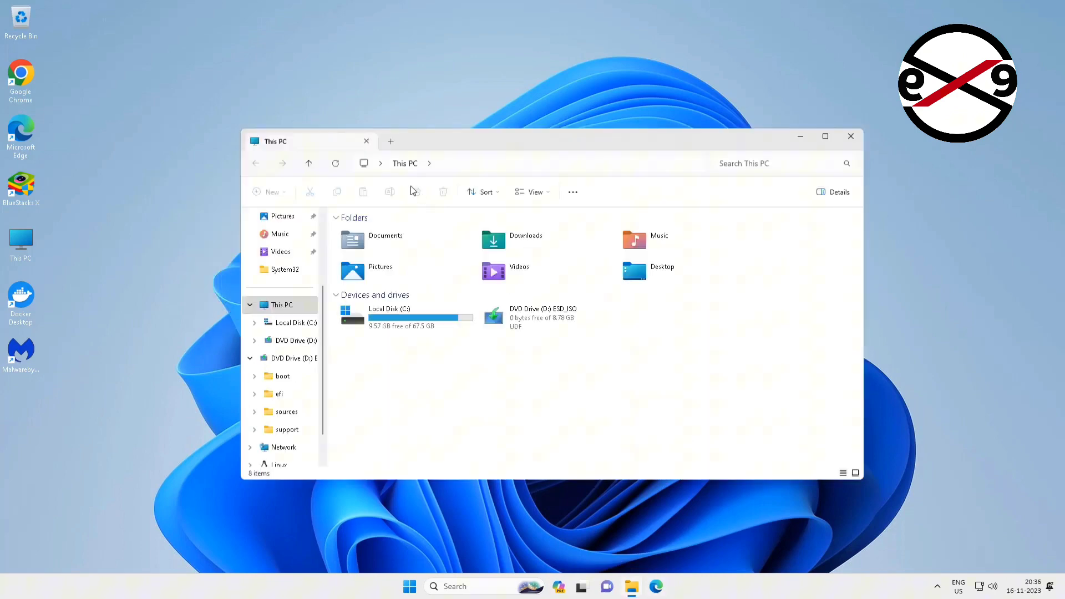
pyautogui.click(573, 191)
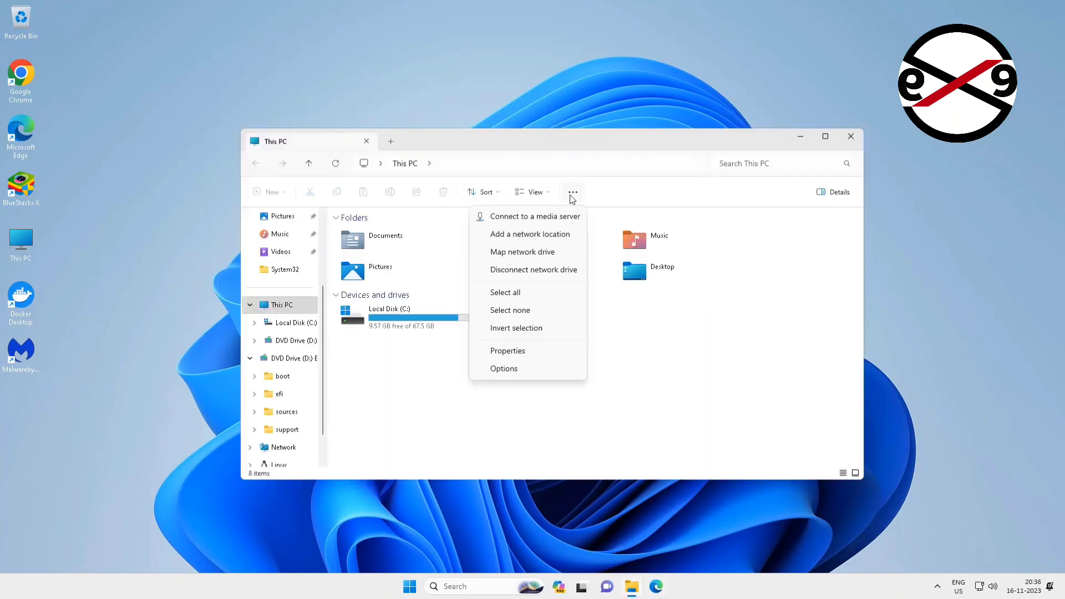
pyautogui.click(505, 370)
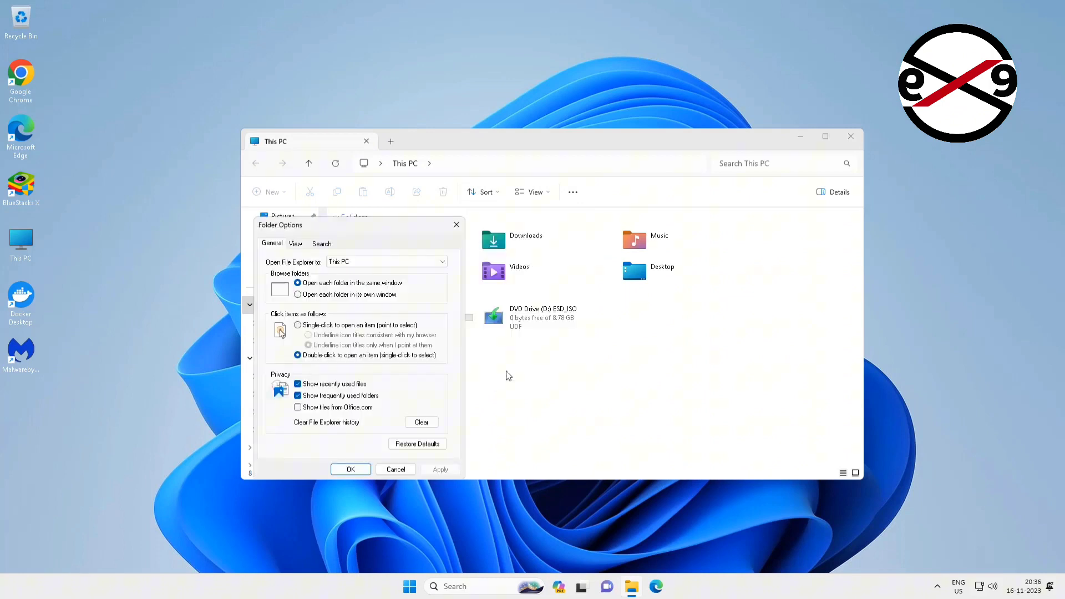
pyautogui.click(292, 245)
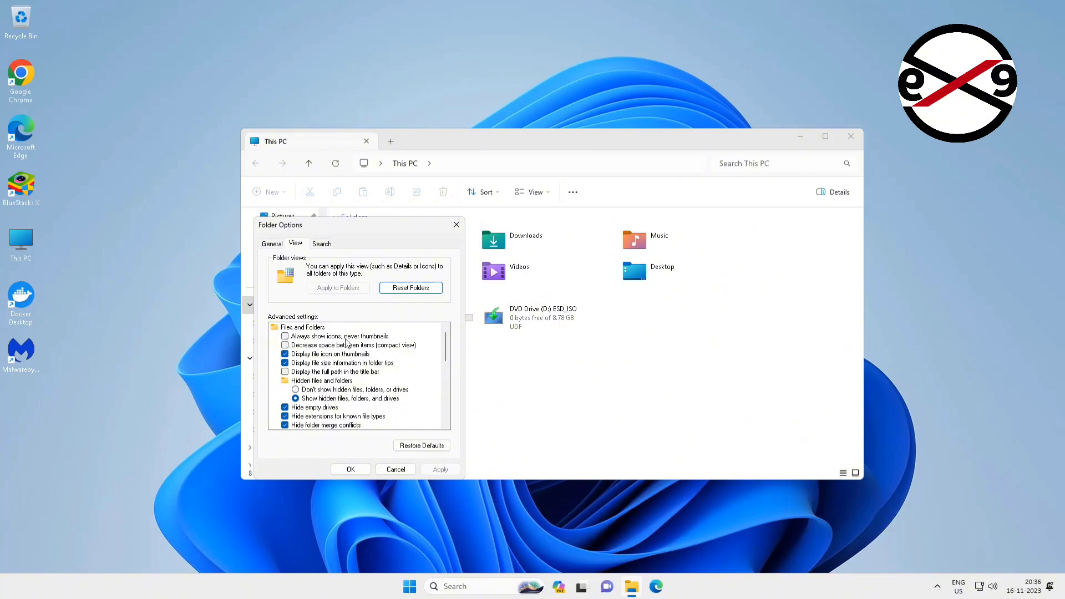
pyautogui.click(286, 336)
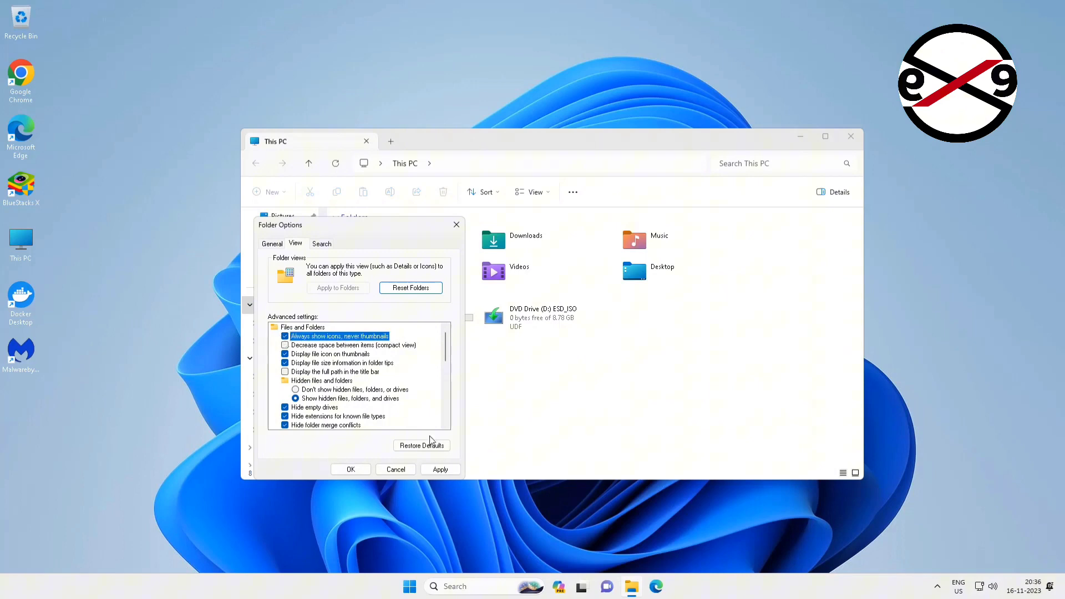
pyautogui.click(441, 470)
pyautogui.click(349, 475)
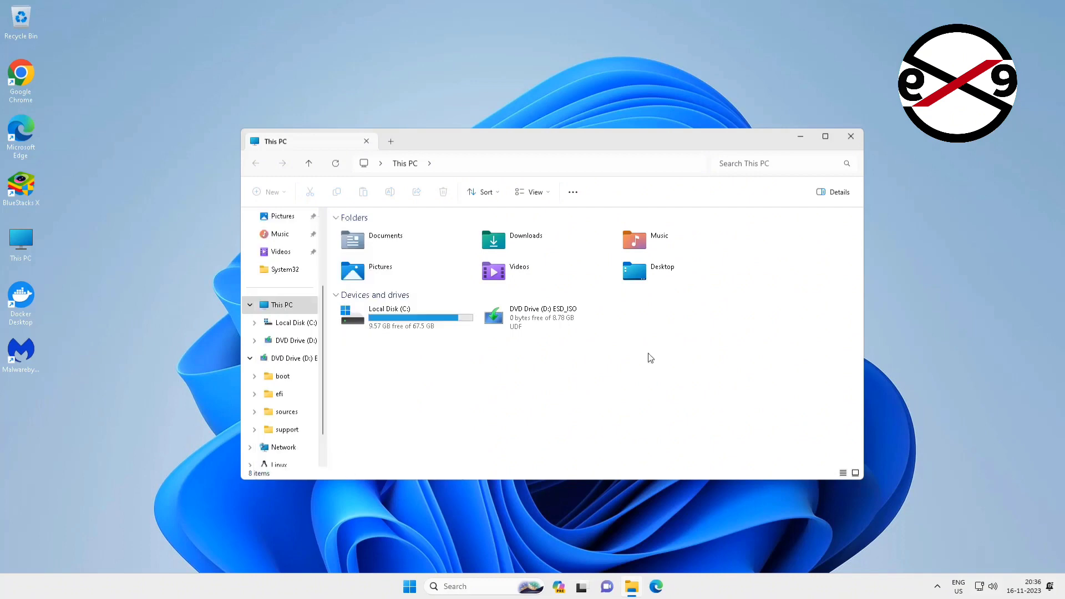
# Close Explorer and launch Command Prompt as administrator by searching 'cmd', approving the UAC prompt
pyautogui.click(852, 137)
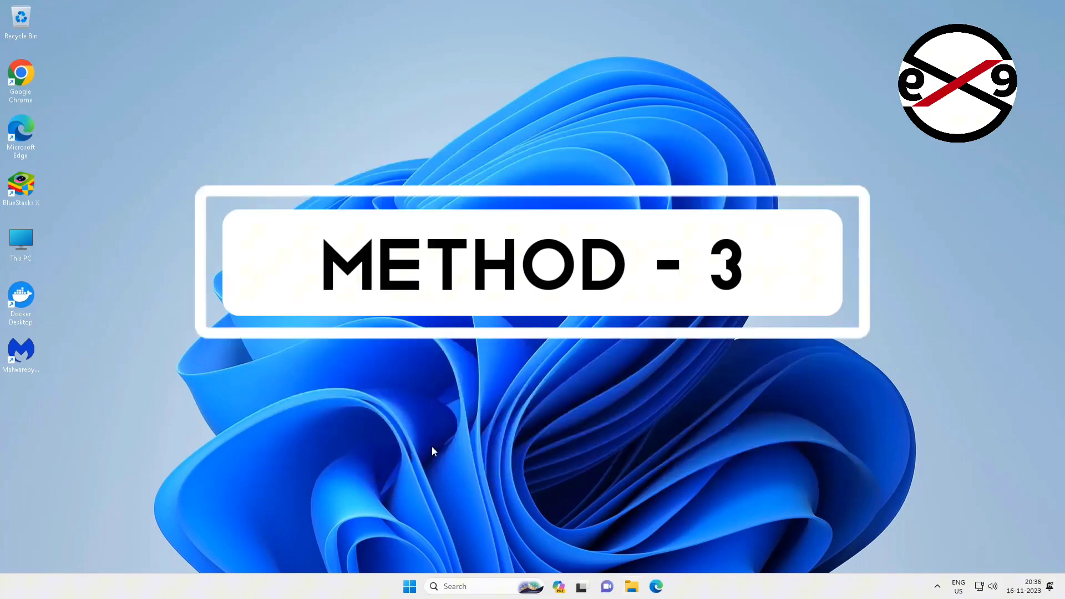
pyautogui.click(470, 588)
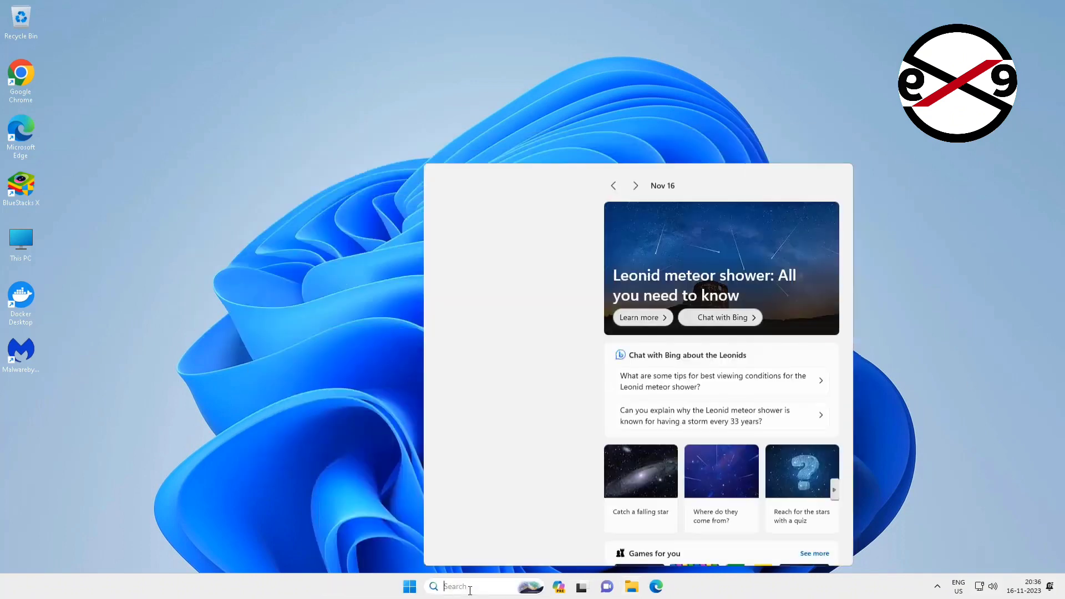
pyautogui.write('cmd')
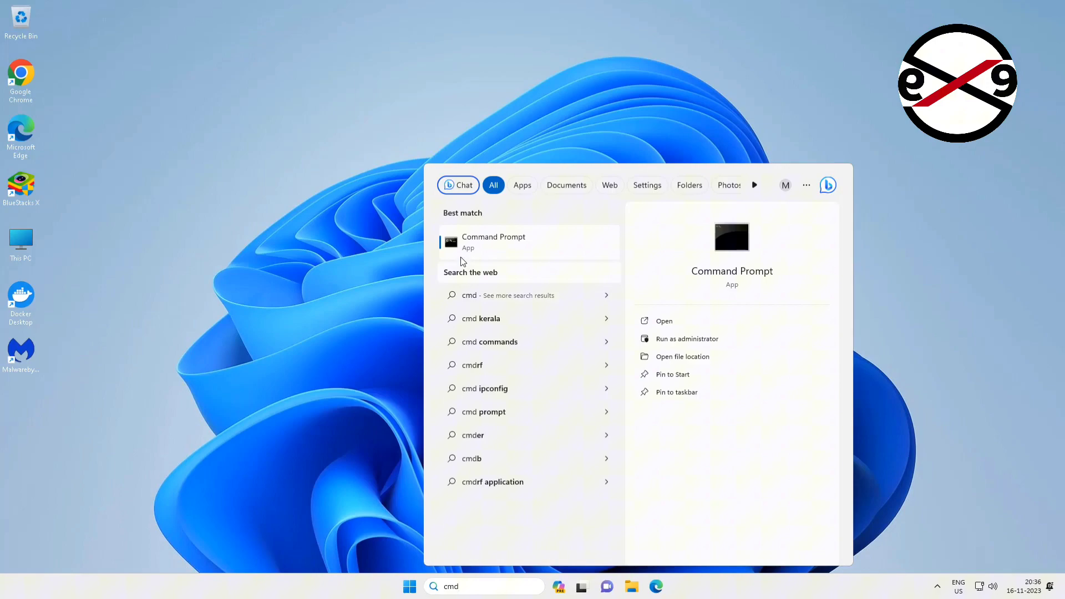
pyautogui.rightClick(479, 241)
pyautogui.click(544, 254)
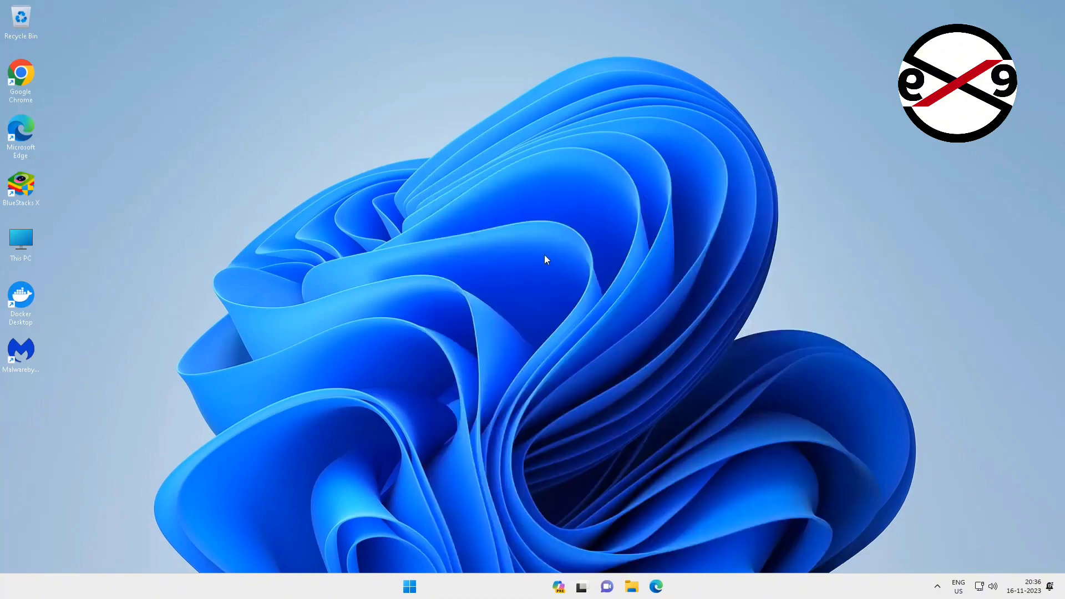
pyautogui.click(478, 381)
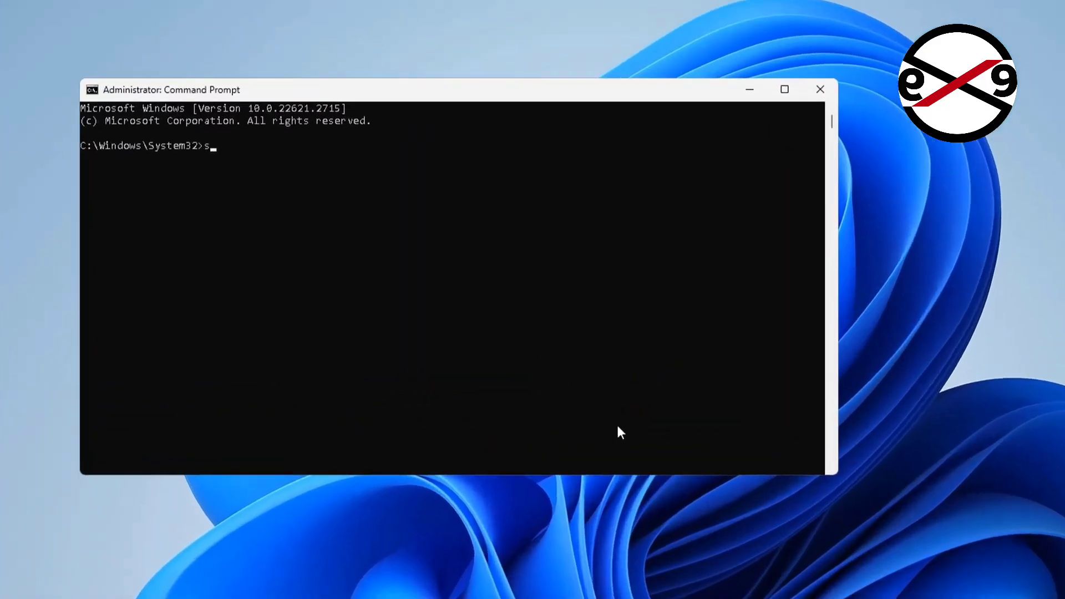
# Run 'sfc /scannow' to check system file integrity
pyautogui.write('s')
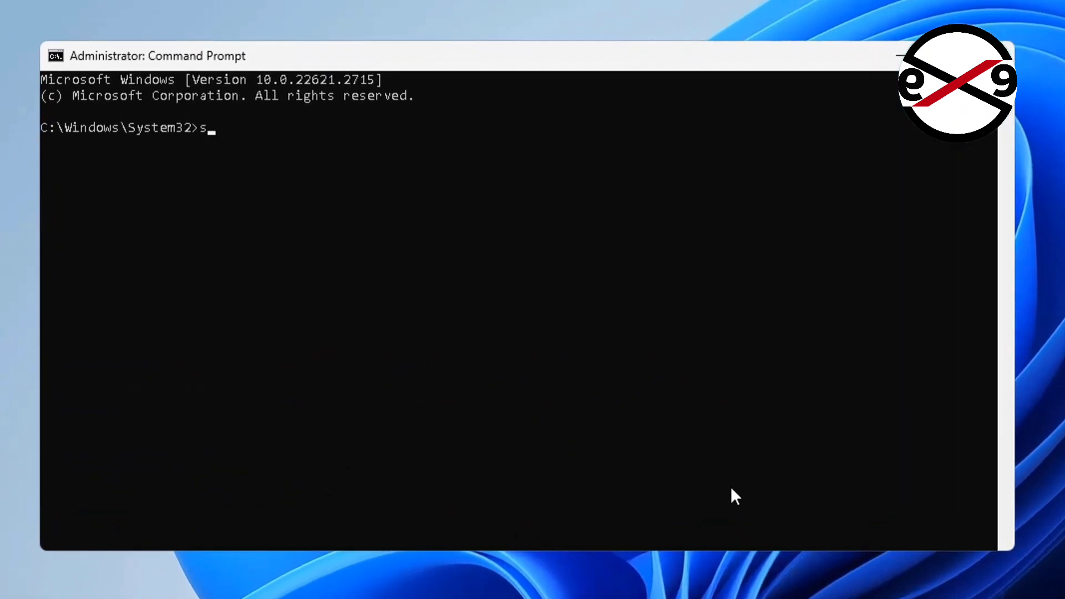
pyautogui.write('fc /scannow')
pyautogui.press('Return')
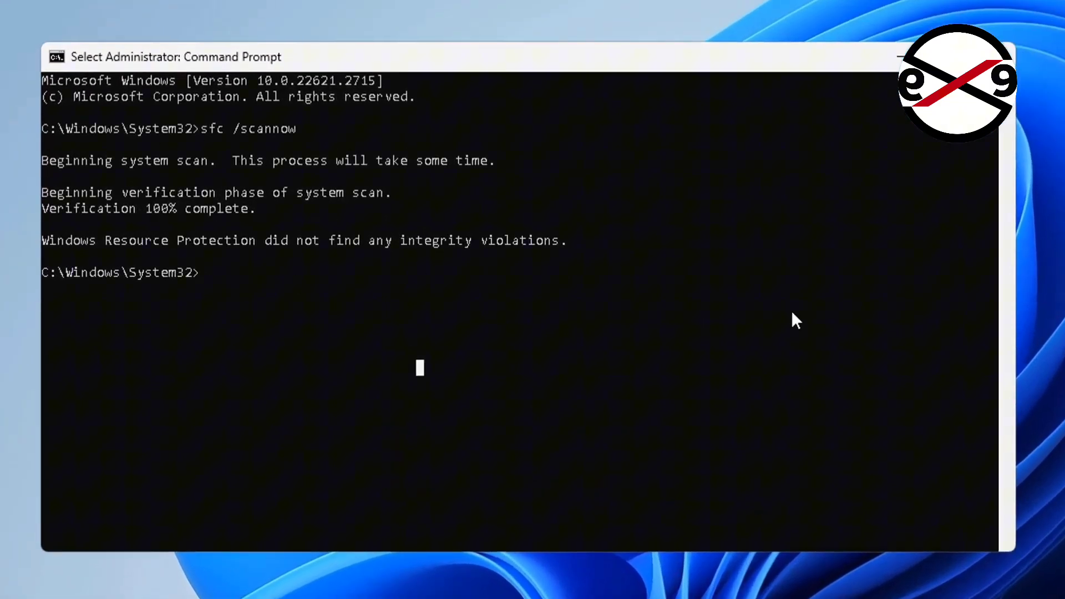
# Run 'dism /online /cleanup-image /restorehealth' to repair the Windows image
pyautogui.write('dism /')
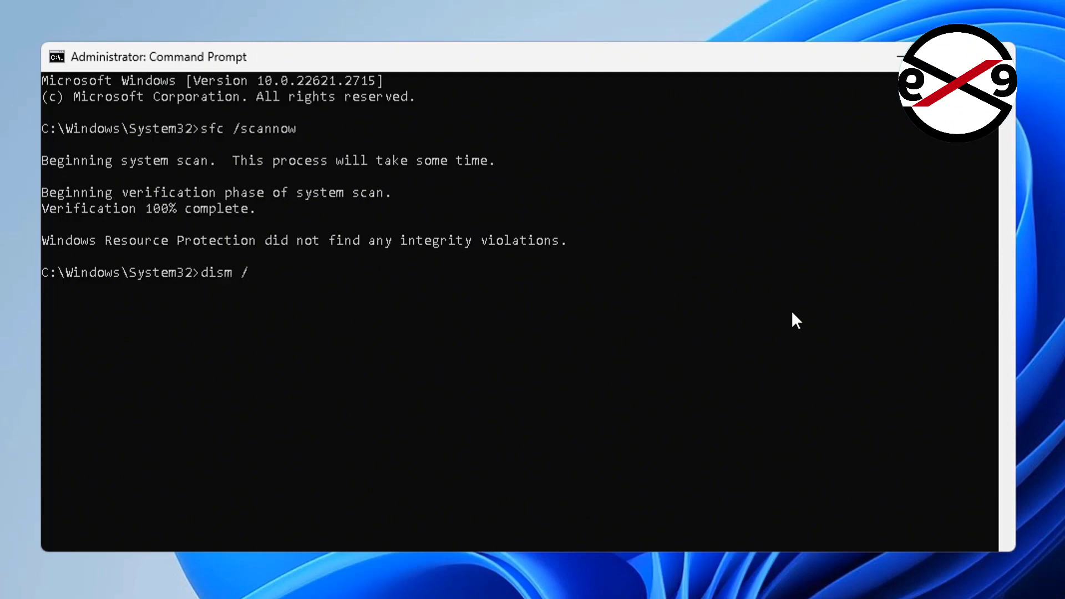
pyautogui.write('online /cleanup')
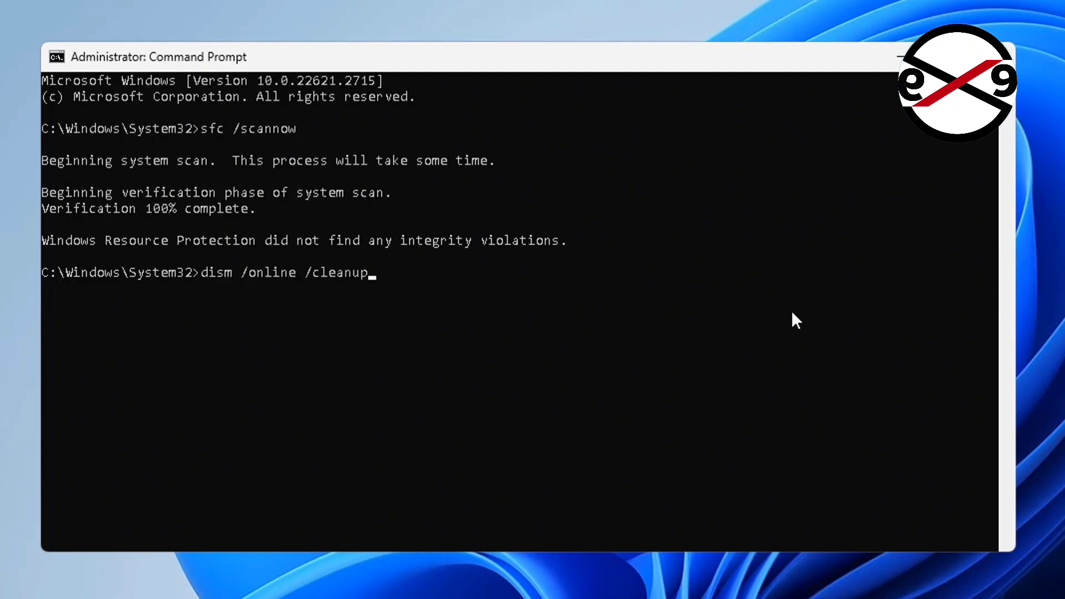
pyautogui.write('-image /restorehealth')
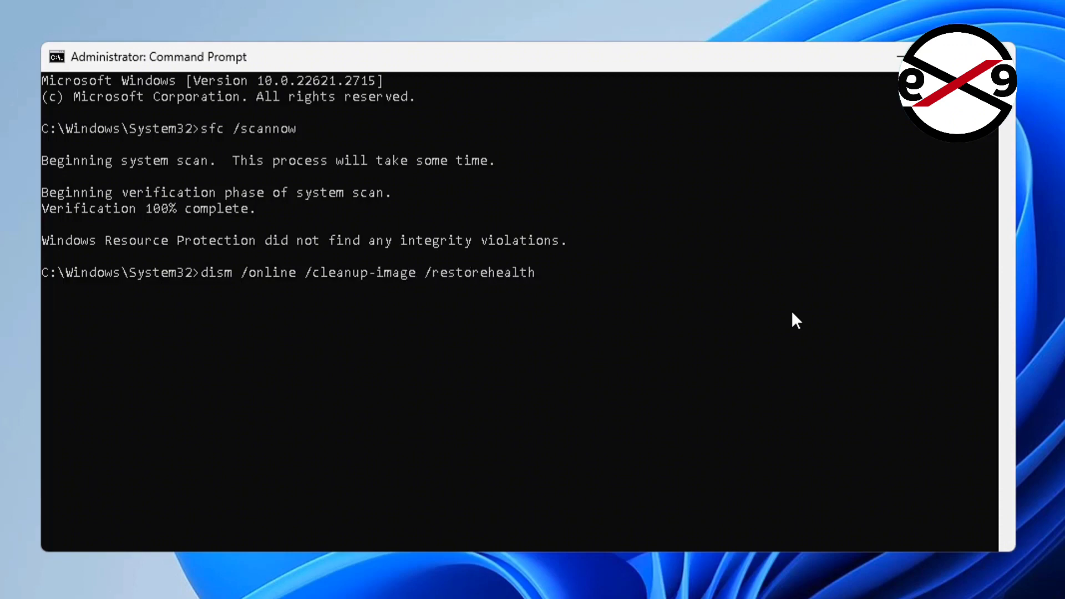
pyautogui.press('Return')
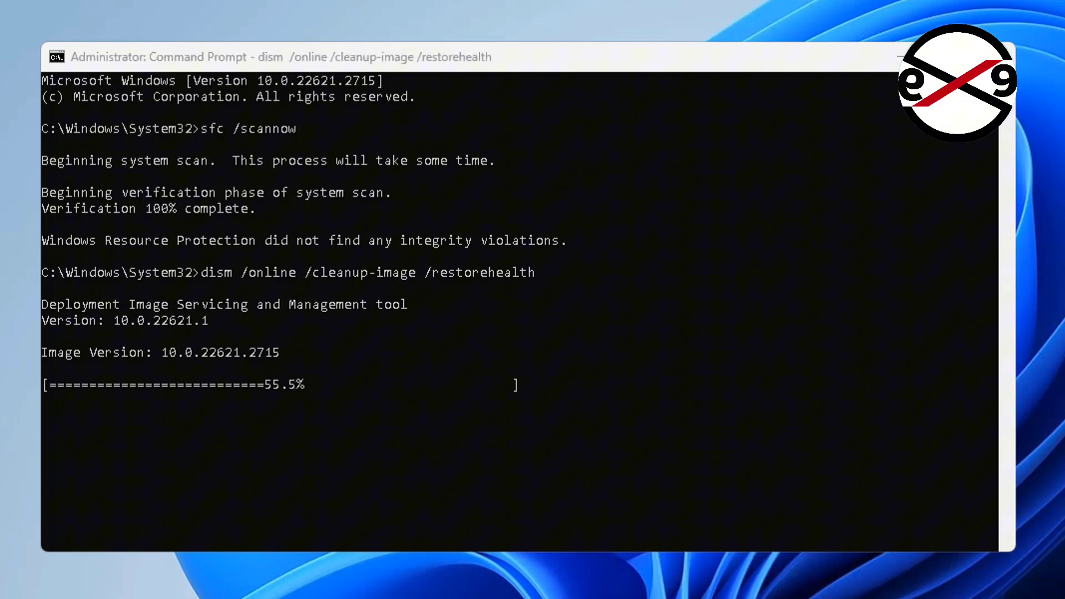
pyautogui.click(677, 494)
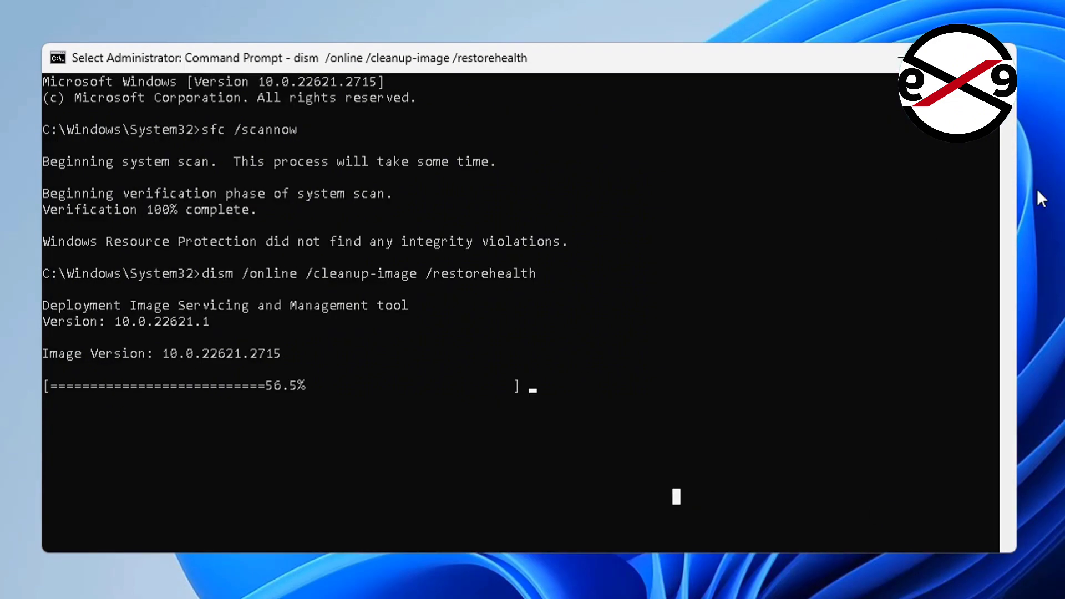